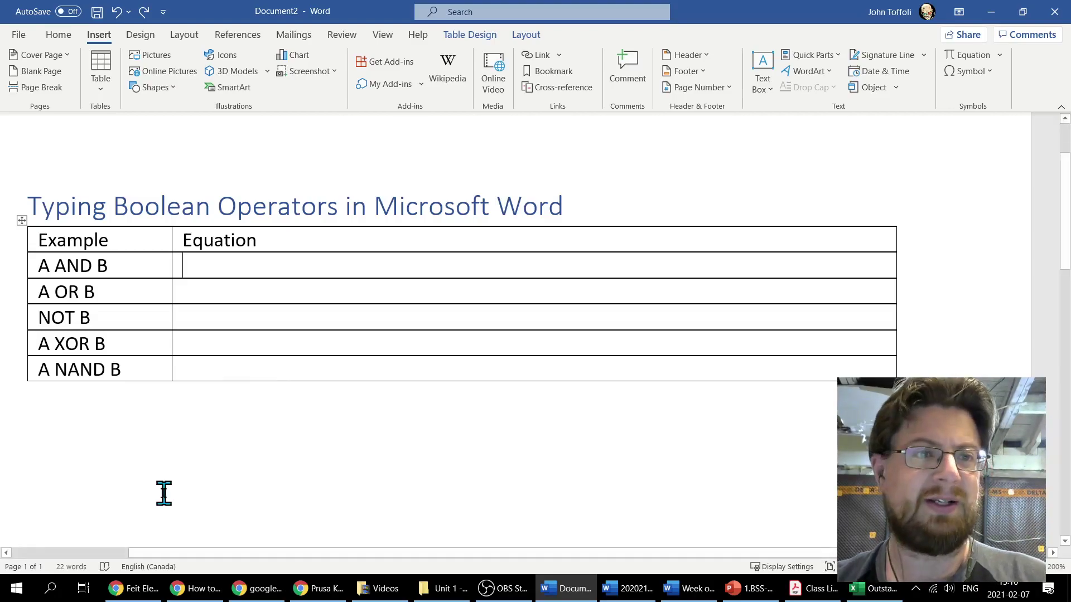
- Switch from the Home ribbon to the Insert ribbon to reach the Equation command
left_click(62, 35)
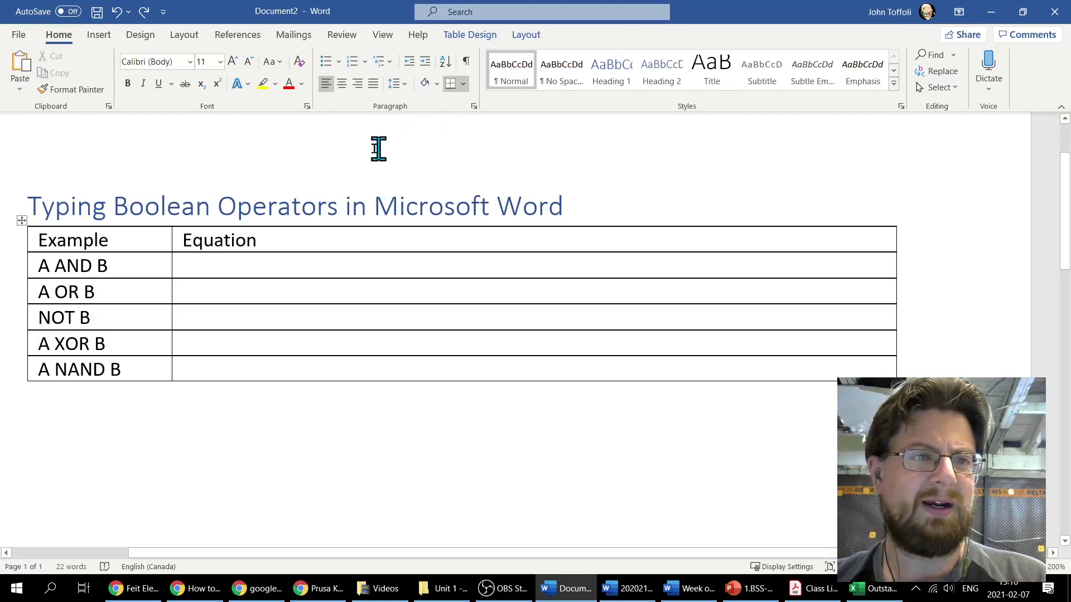
left_click(100, 35)
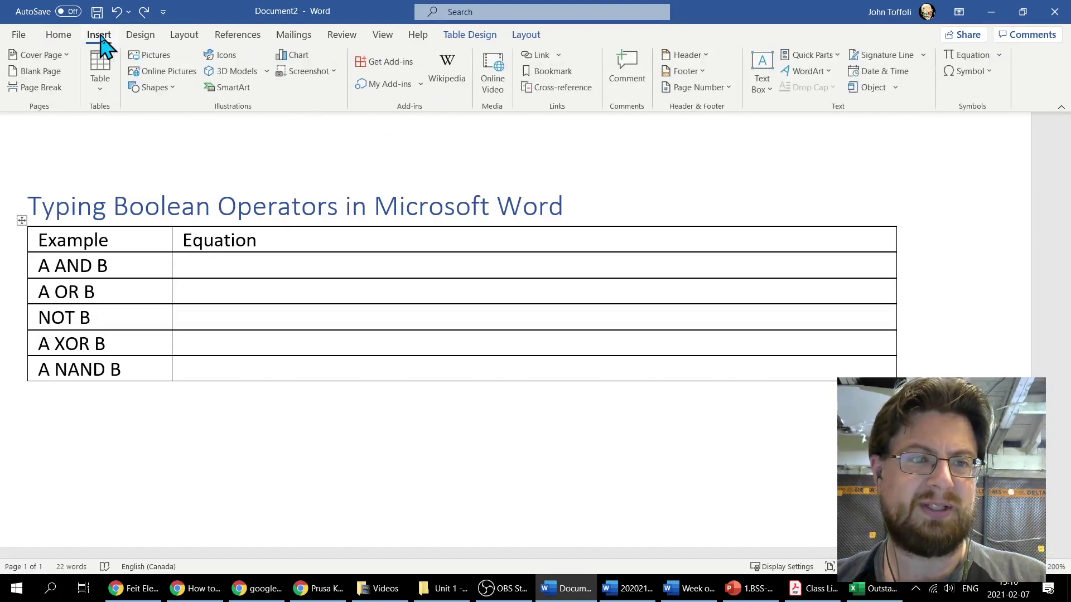
- Insert a new equation in the A AND B Equation cell and type A
left_click(970, 56)
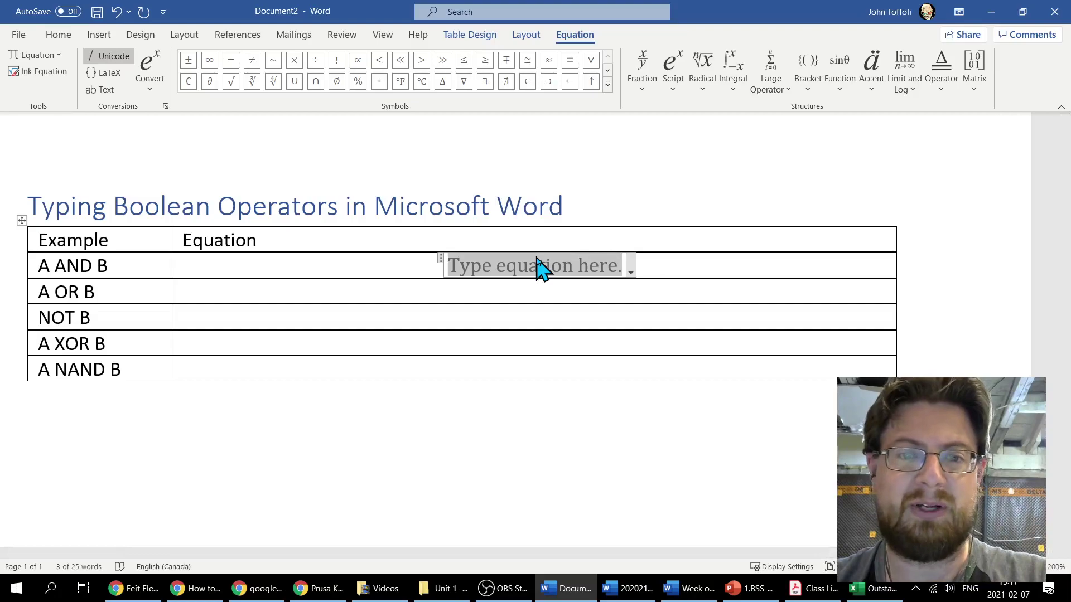
type("A")
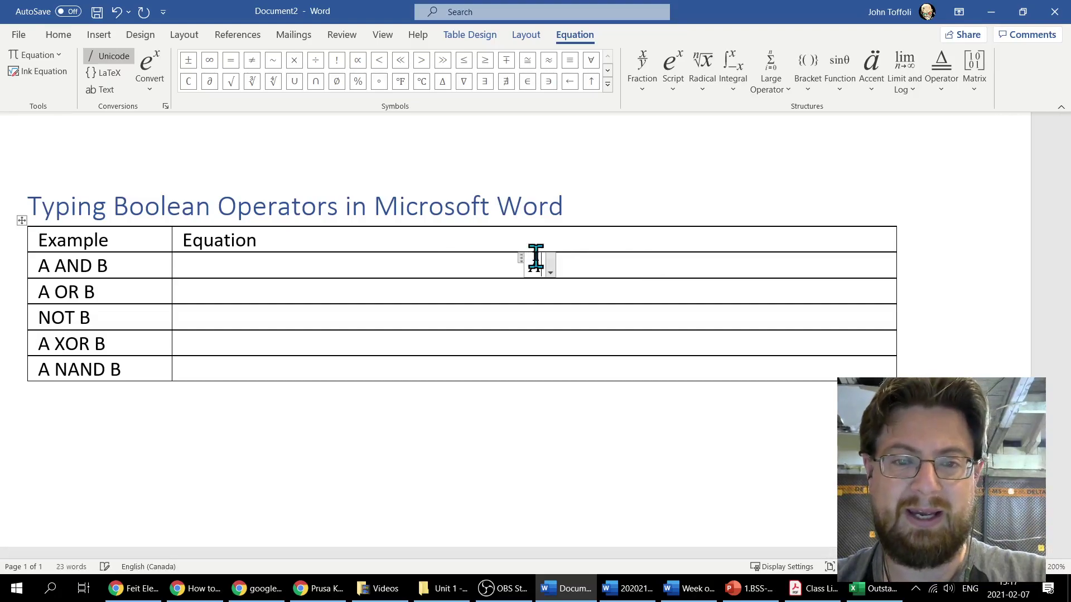
- Add the Operators-gallery dot and B to form A · B, then remove the italics
left_click(608, 85)
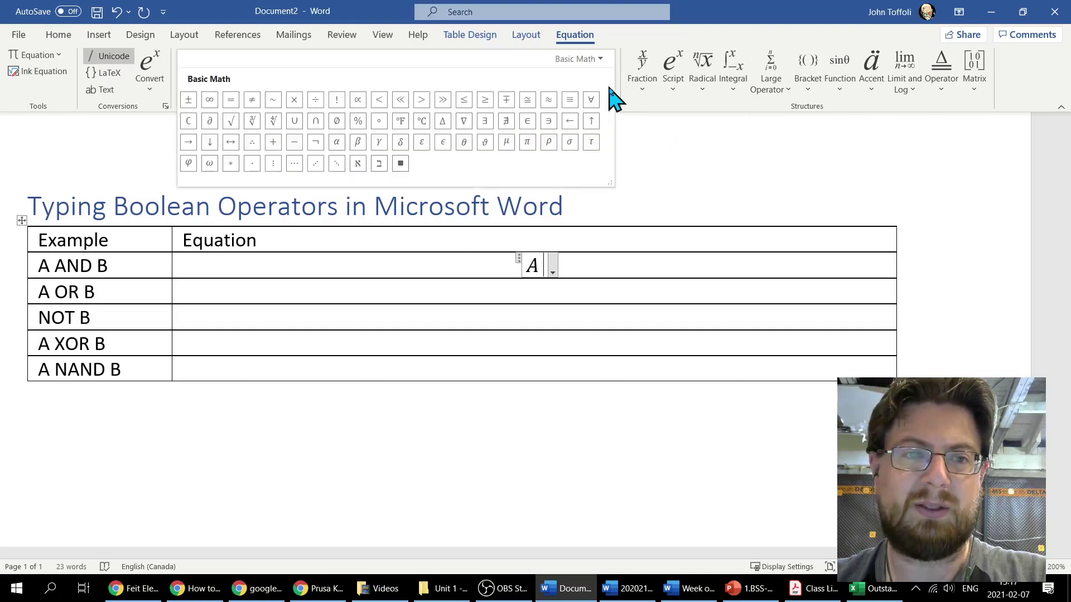
left_click(602, 60)
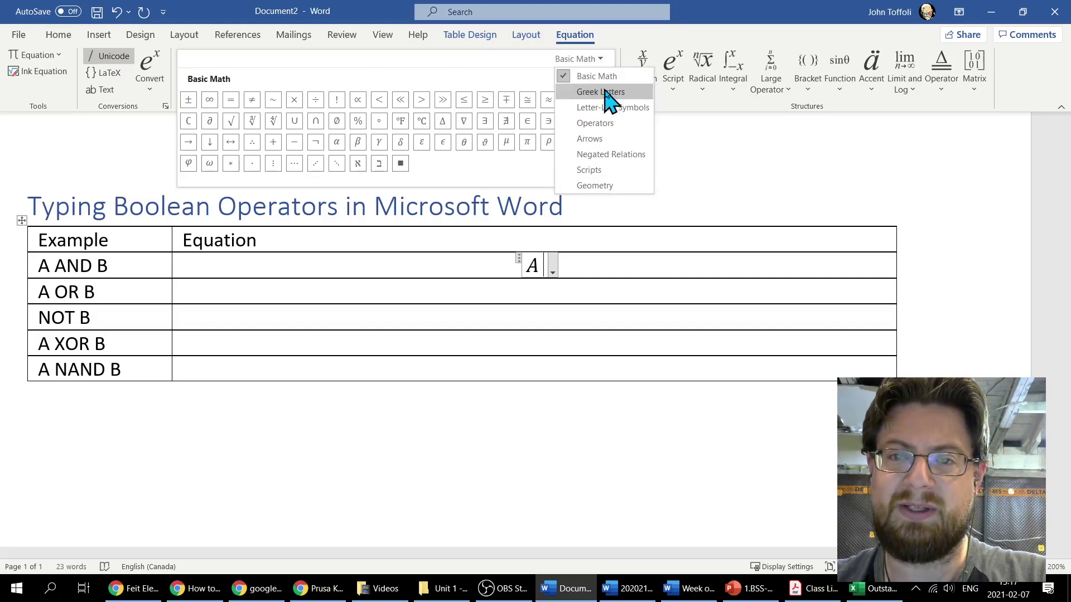
left_click(609, 124)
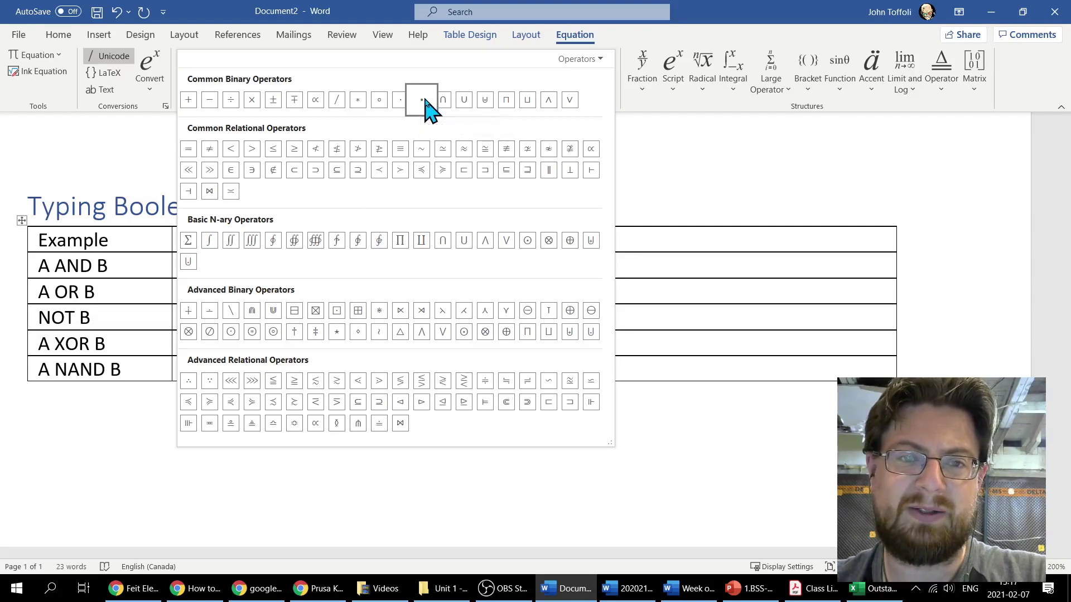
left_click(423, 99)
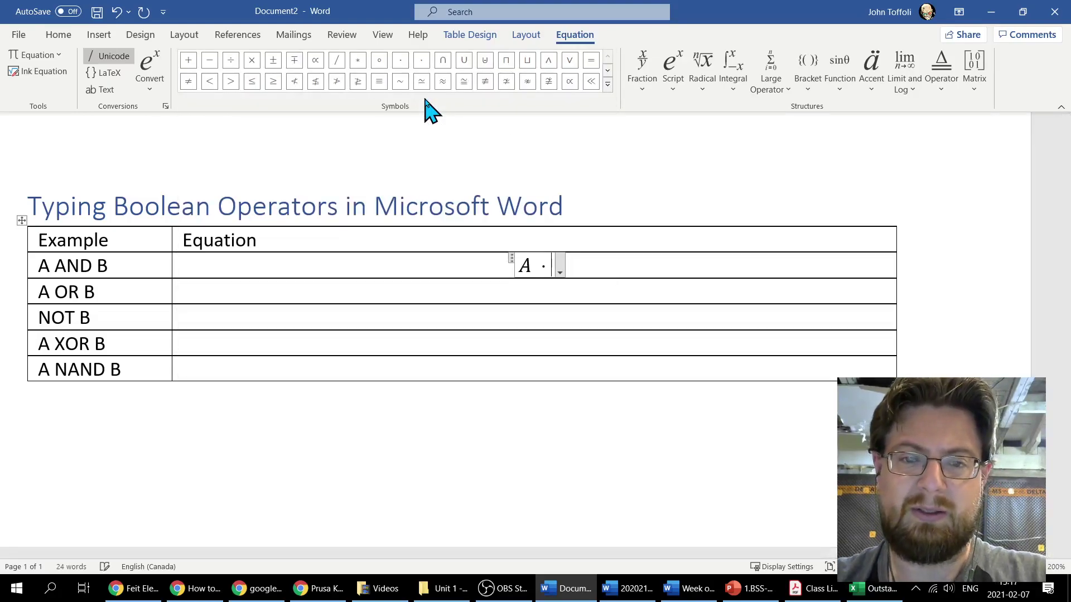
type("B")
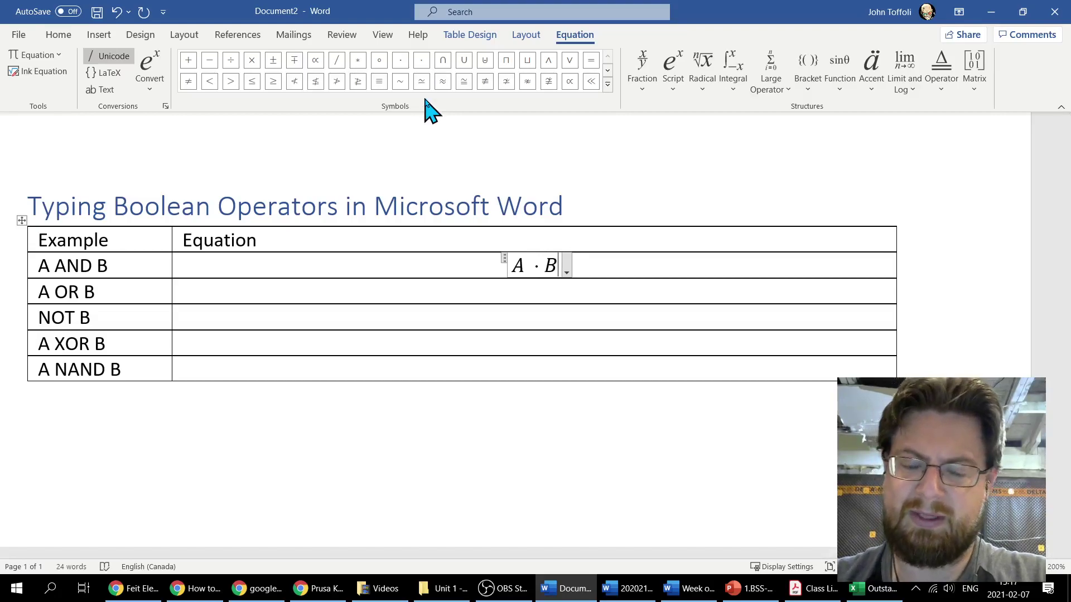
key("shift+Left")
key("shift+Left")
key("shift+Left")
key("shift+Left")
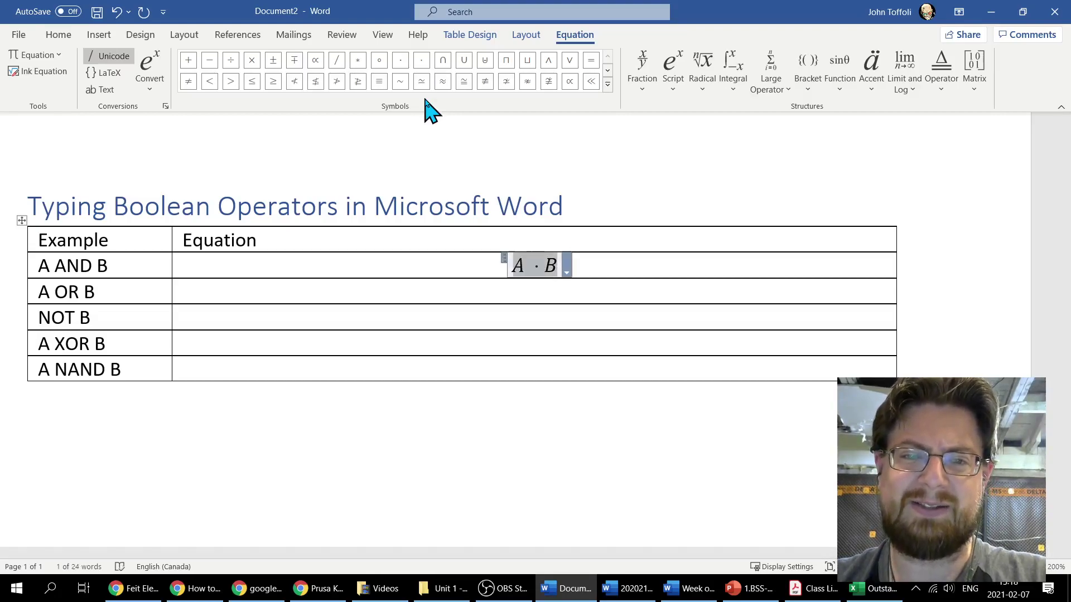
key("ctrl+i")
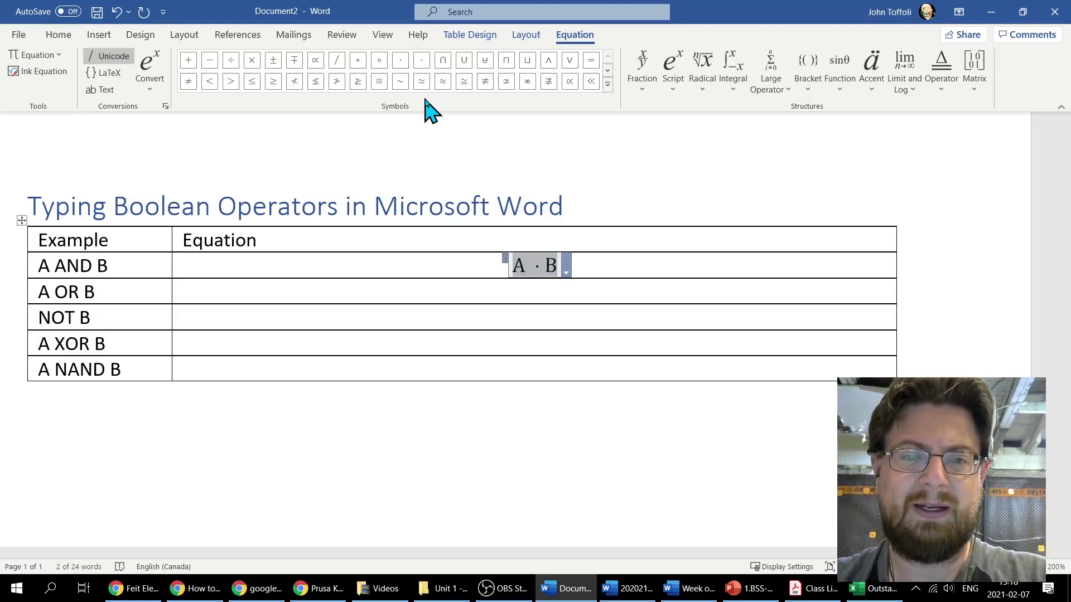
key("Down")
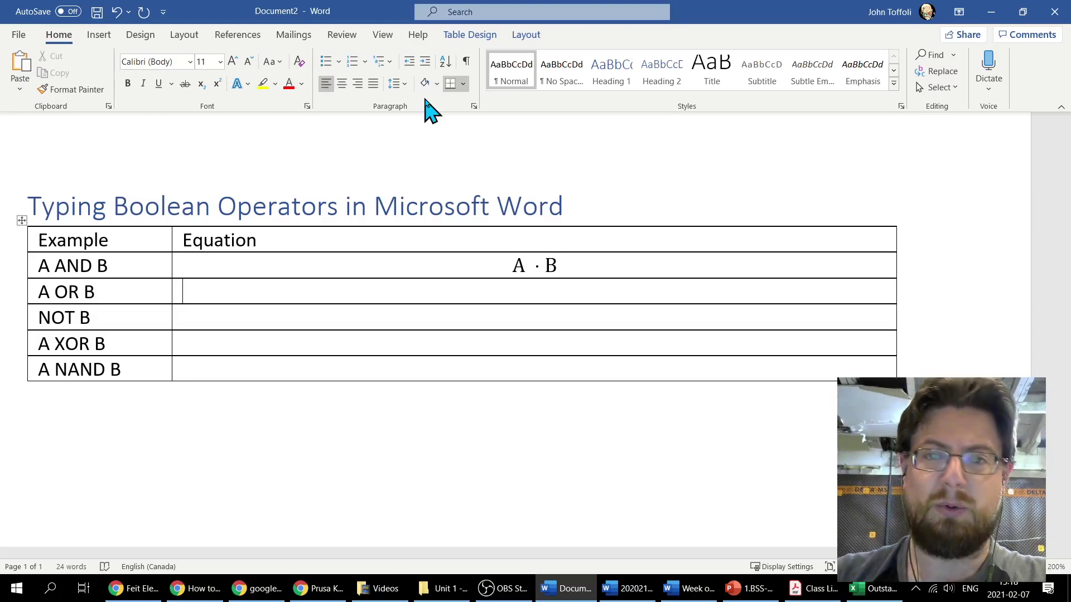
- Insert an A + B equation in the A OR B cell and make it non-italic
left_click(101, 36)
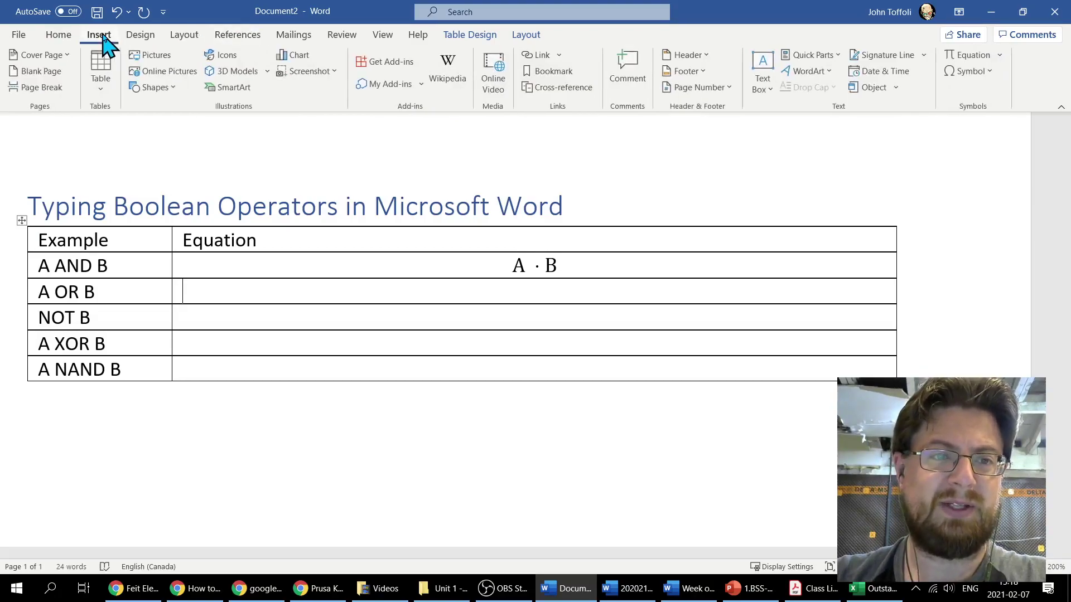
left_click(973, 56)
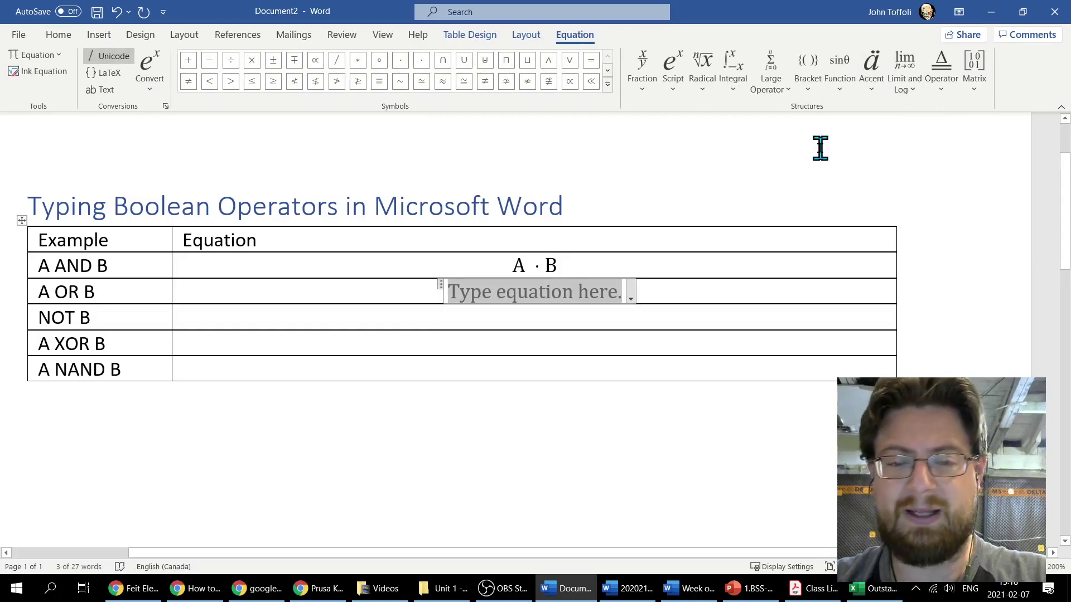
type("A")
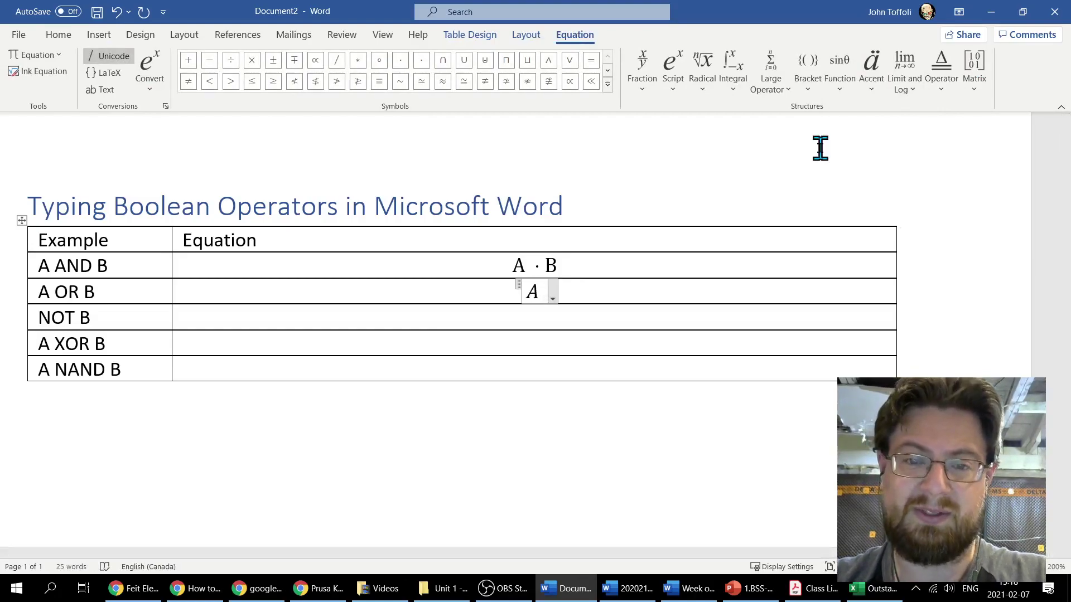
type(" + B")
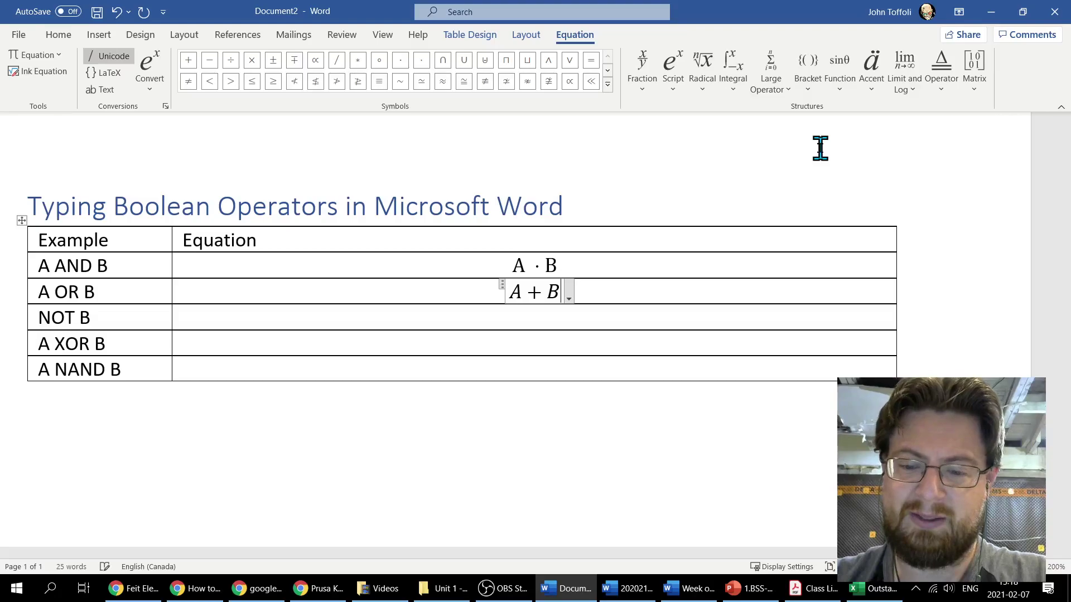
key("shift+Home")
key("ctrl+i")
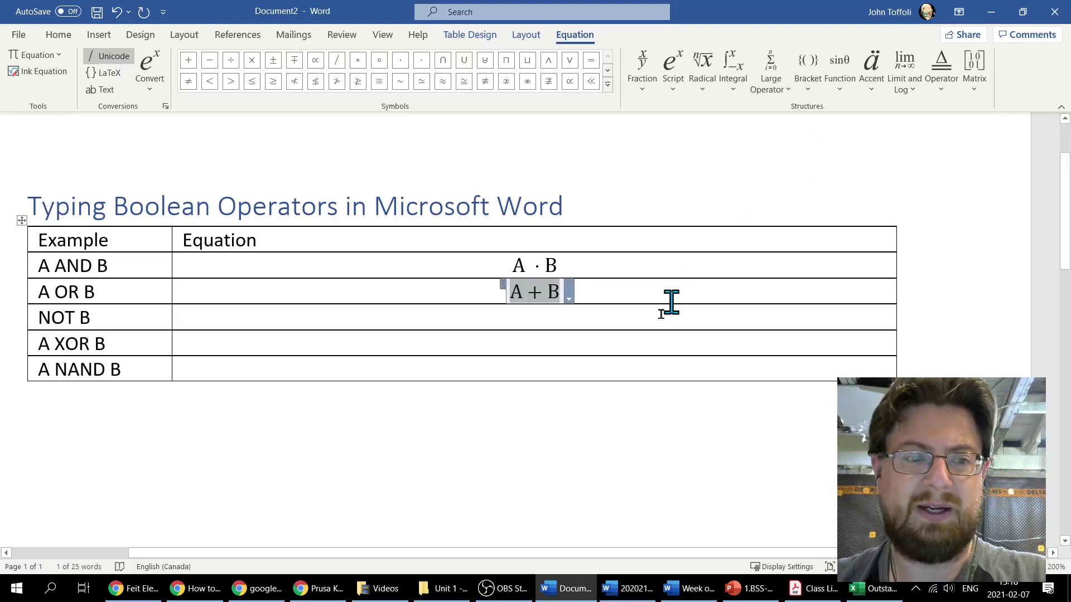
left_click(594, 311)
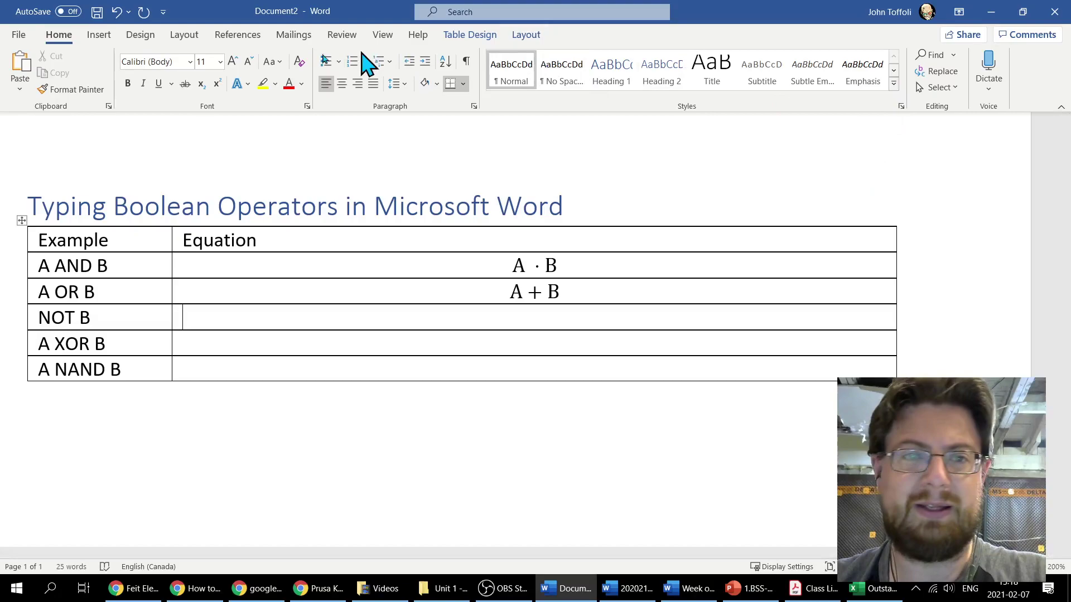
- Insert an equation with a bar accent over B in the NOT B cell, un-italicized
left_click(101, 39)
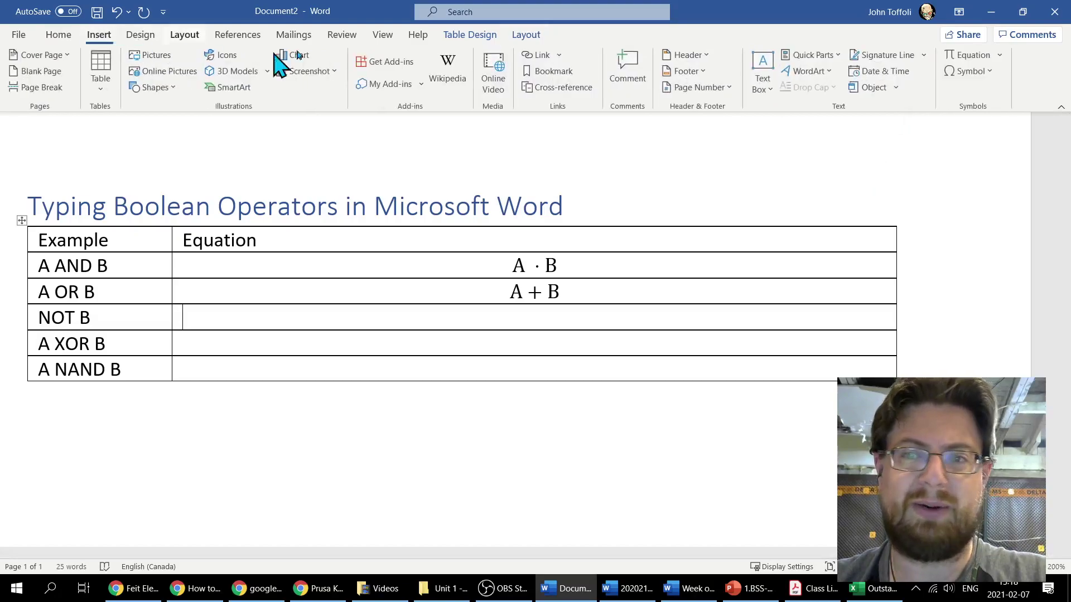
left_click(976, 61)
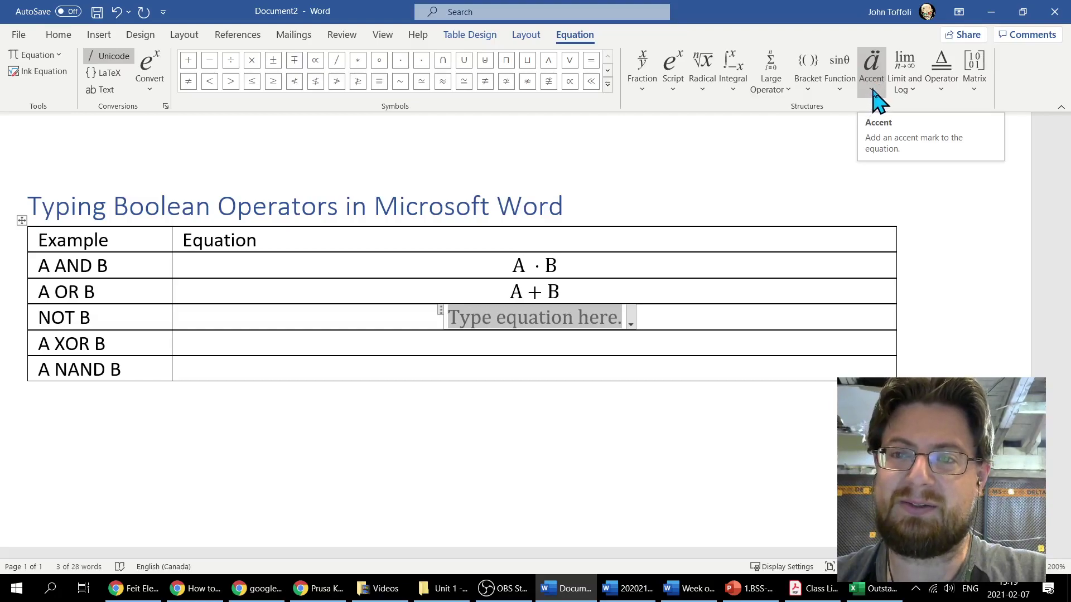
left_click(873, 90)
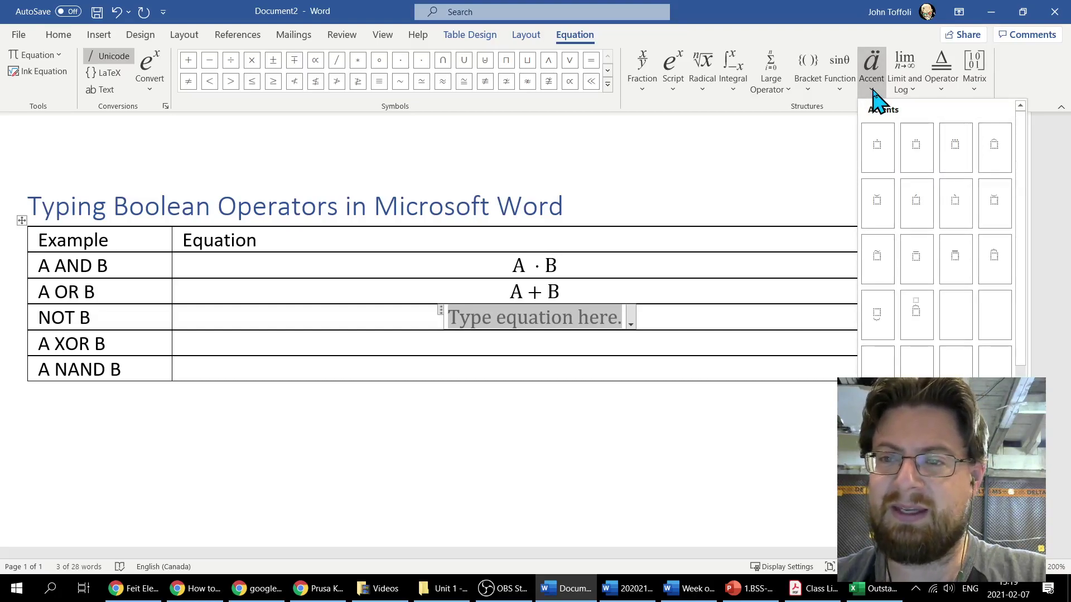
left_click(921, 263)
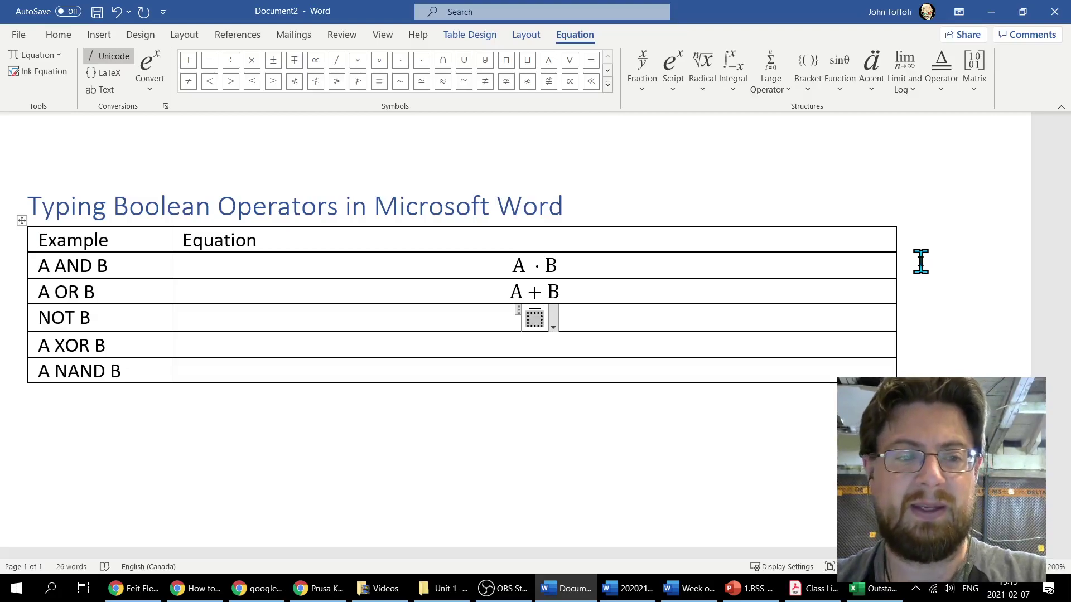
type("B̄")
key("shift+Left")
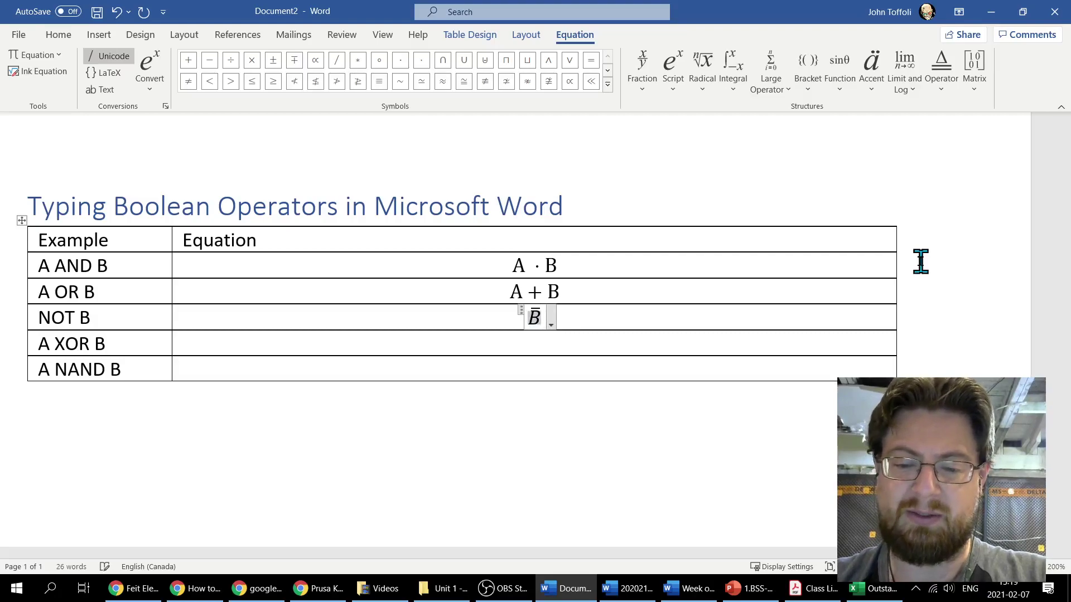
key("ctrl+i")
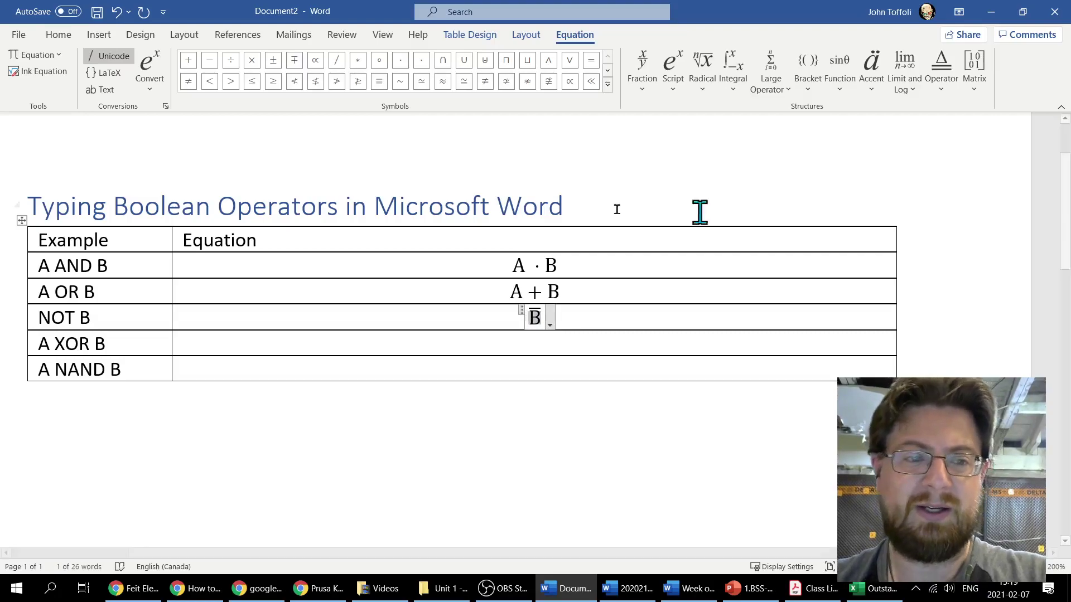
left_click(561, 345)
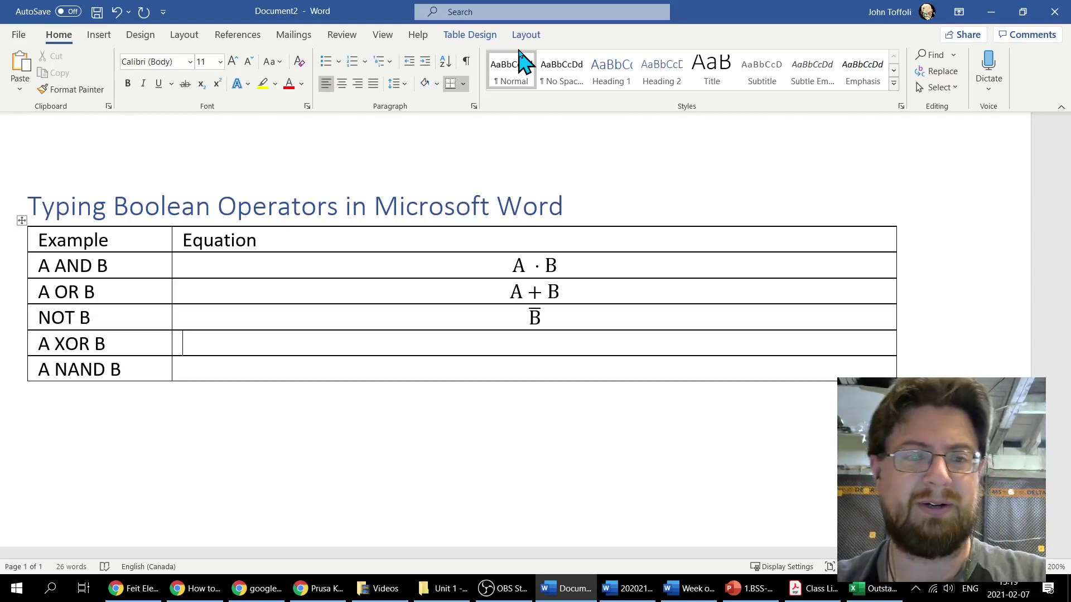
- Insert an A ⊕ B equation using the circled-plus operator, with italics removed
left_click(99, 38)
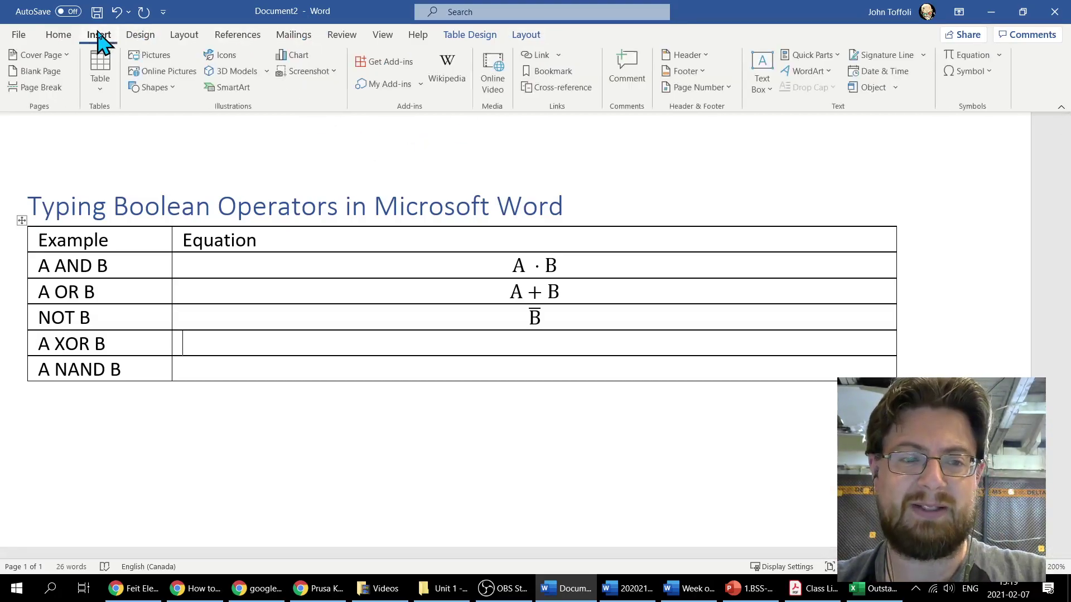
left_click(977, 56)
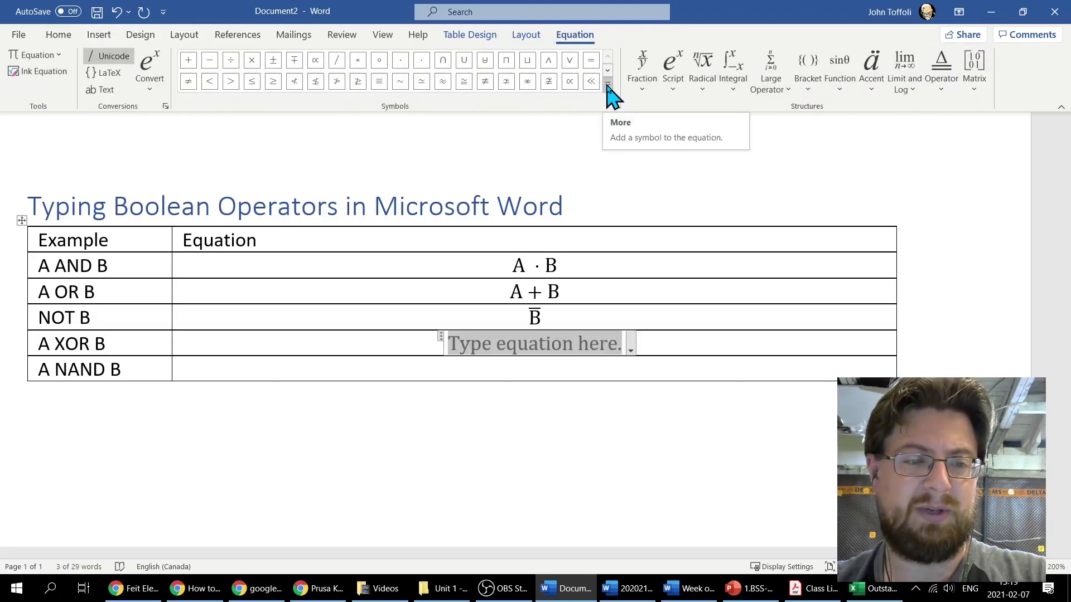
type("A")
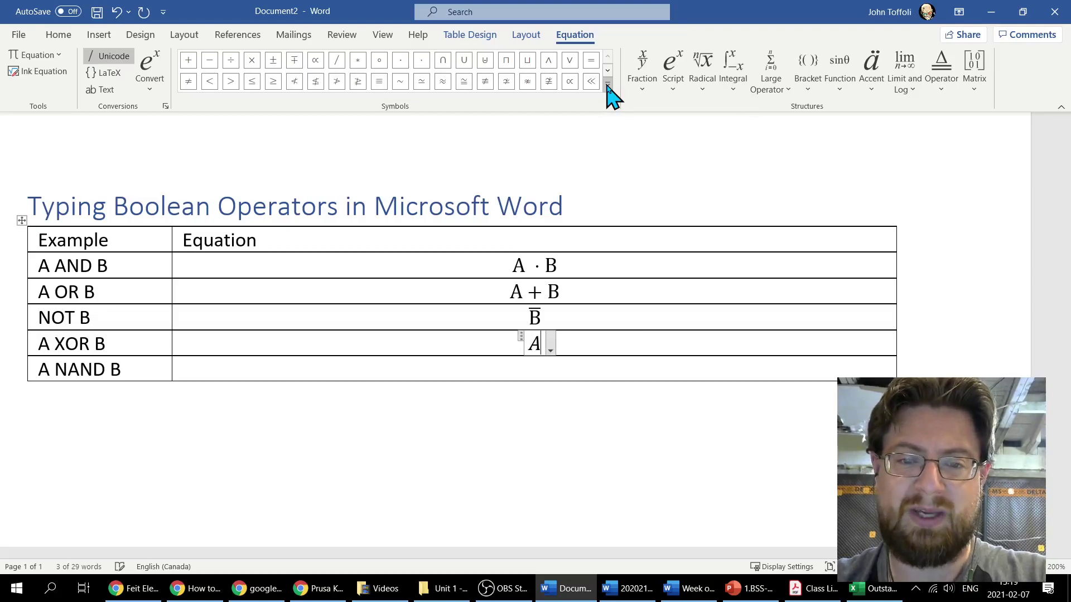
left_click(607, 85)
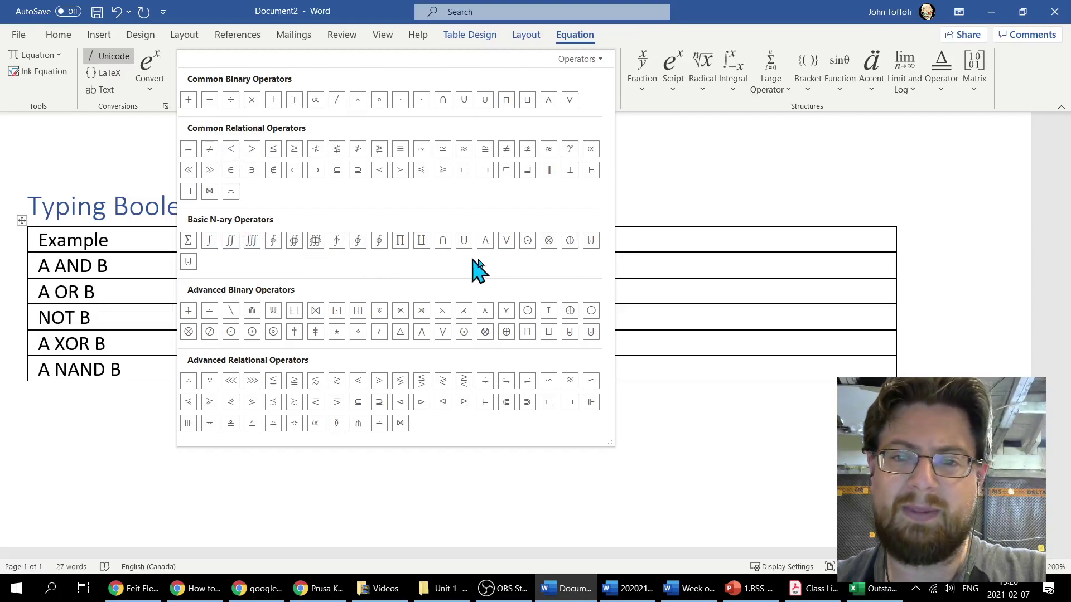
left_click(570, 241)
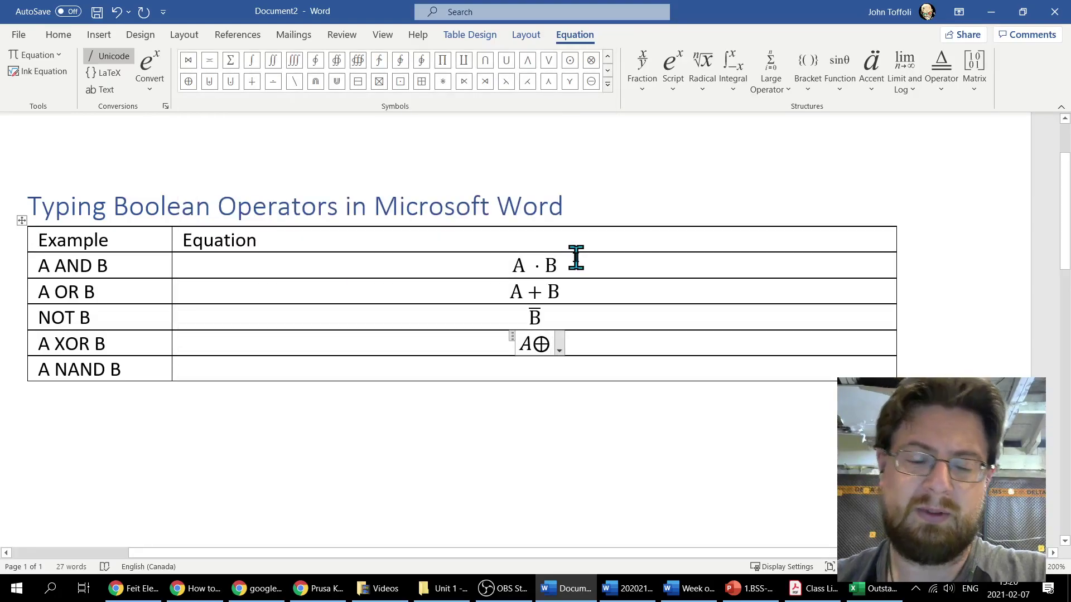
type("B")
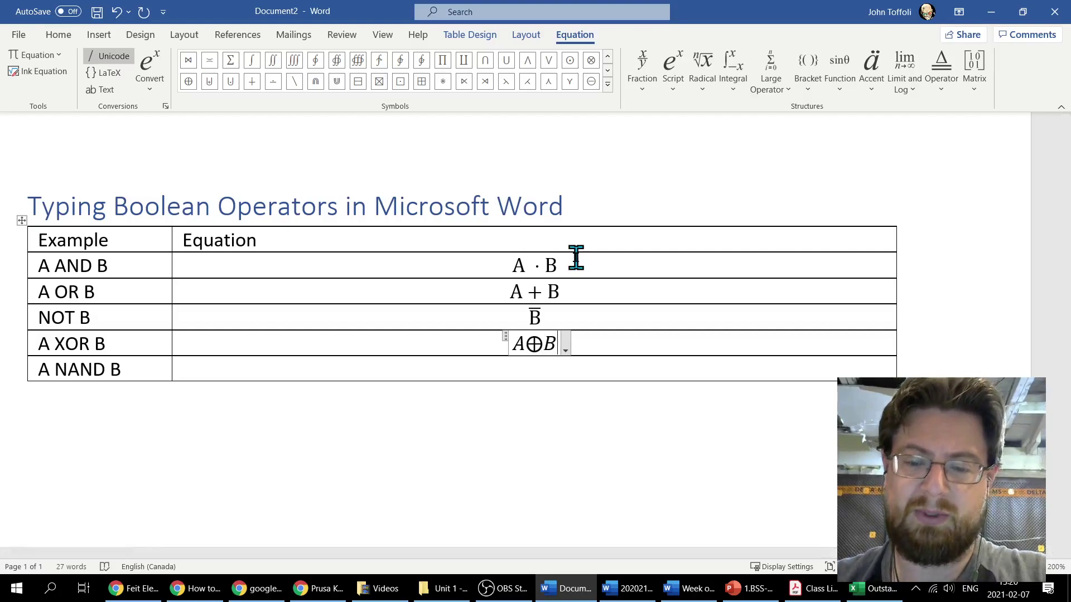
key("shift+Left")
key("shift+Left")
key("shift+Left")
key("ctrl+i")
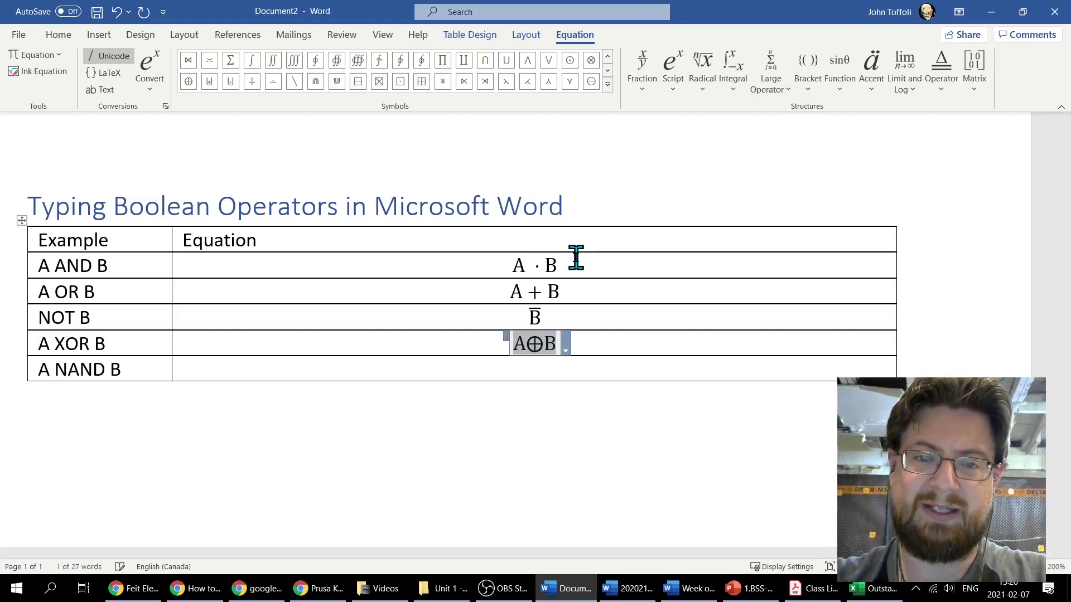
left_click(547, 363)
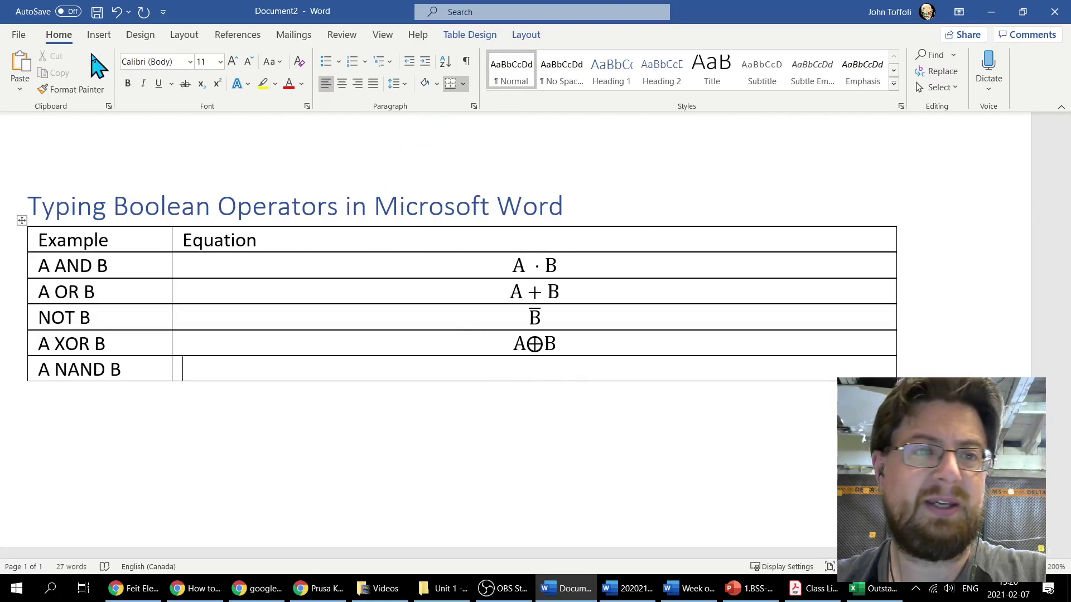
- Insert a bar accent containing A · B in the A NAND B cell, non-italic
left_click(99, 34)
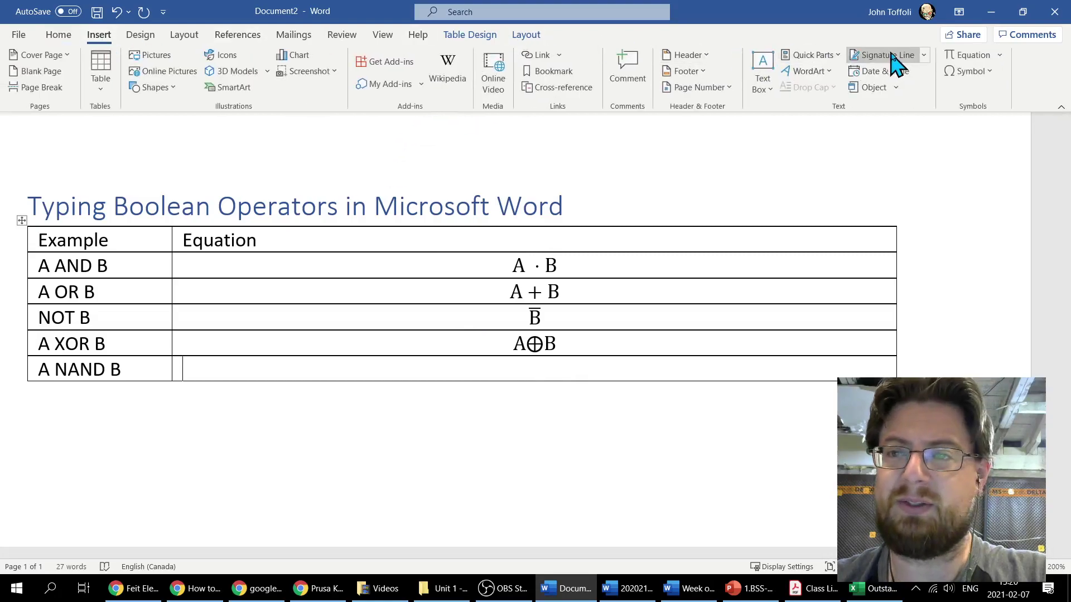
left_click(973, 56)
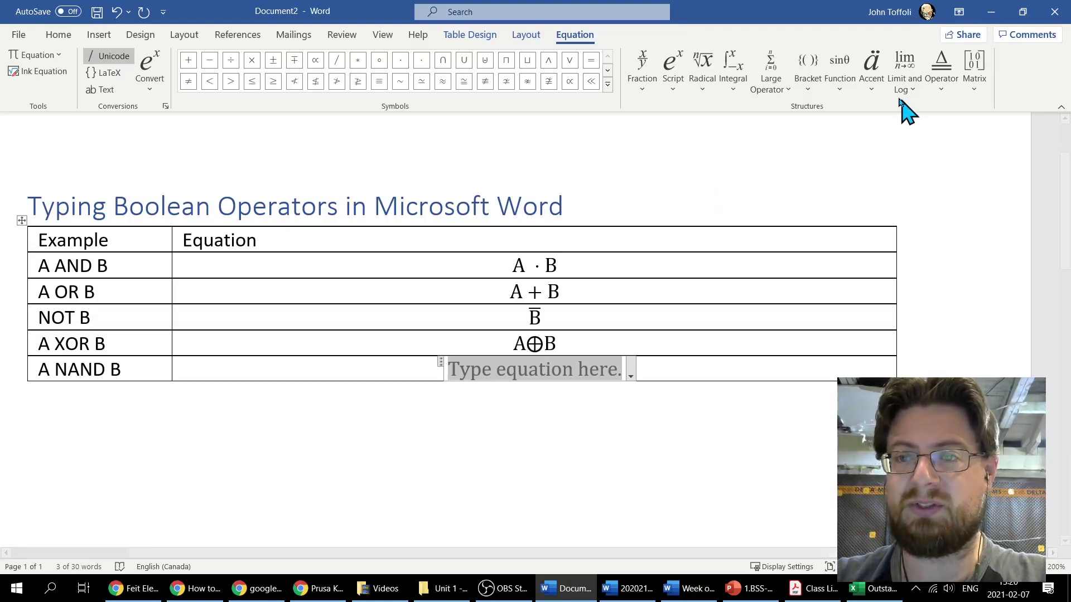
left_click(871, 87)
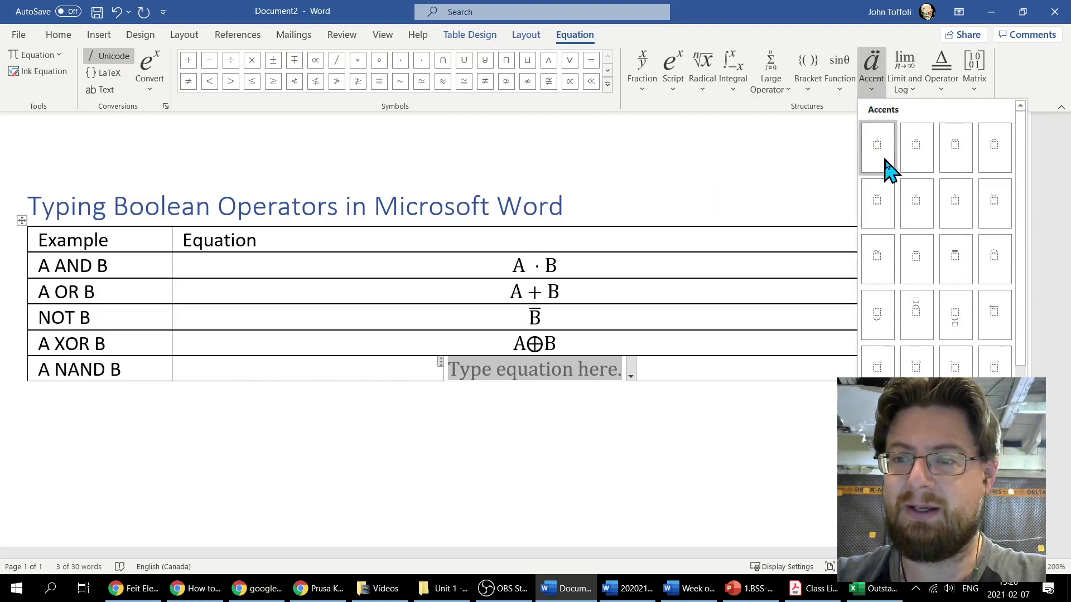
left_click(920, 260)
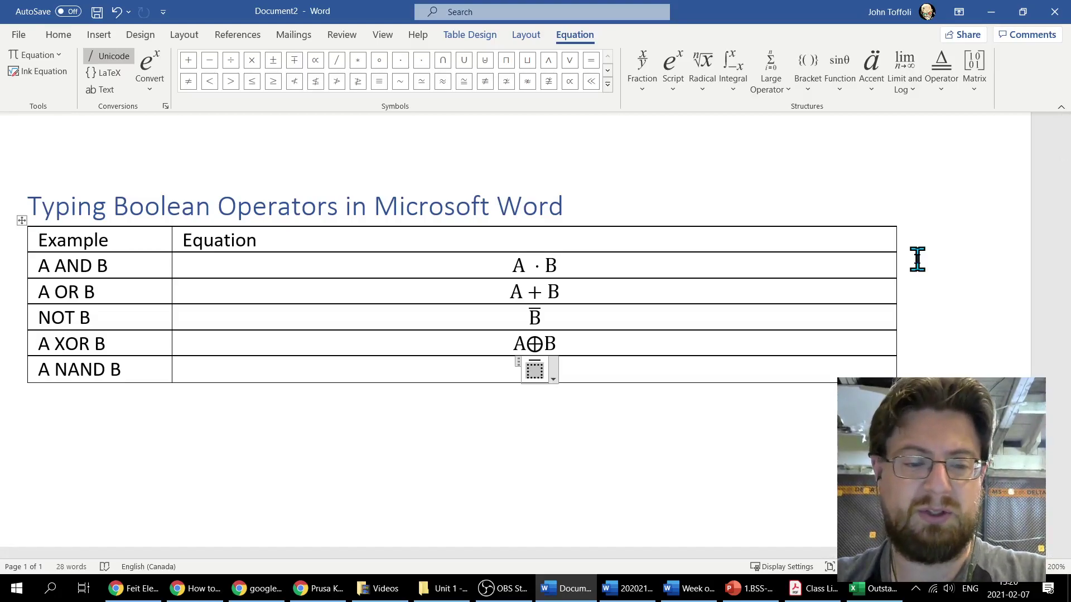
type("A")
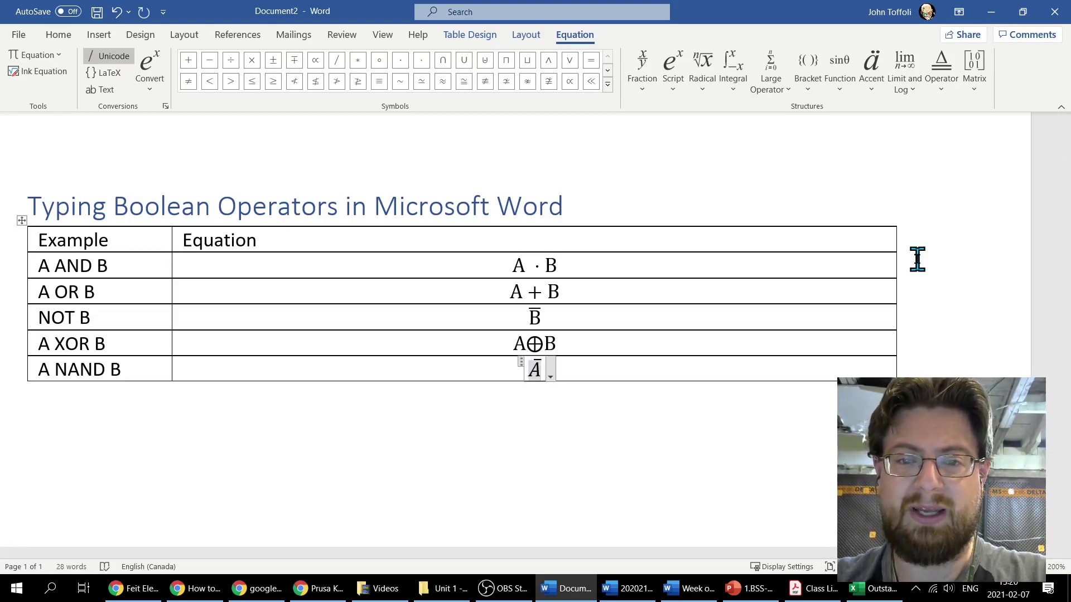
left_click(608, 85)
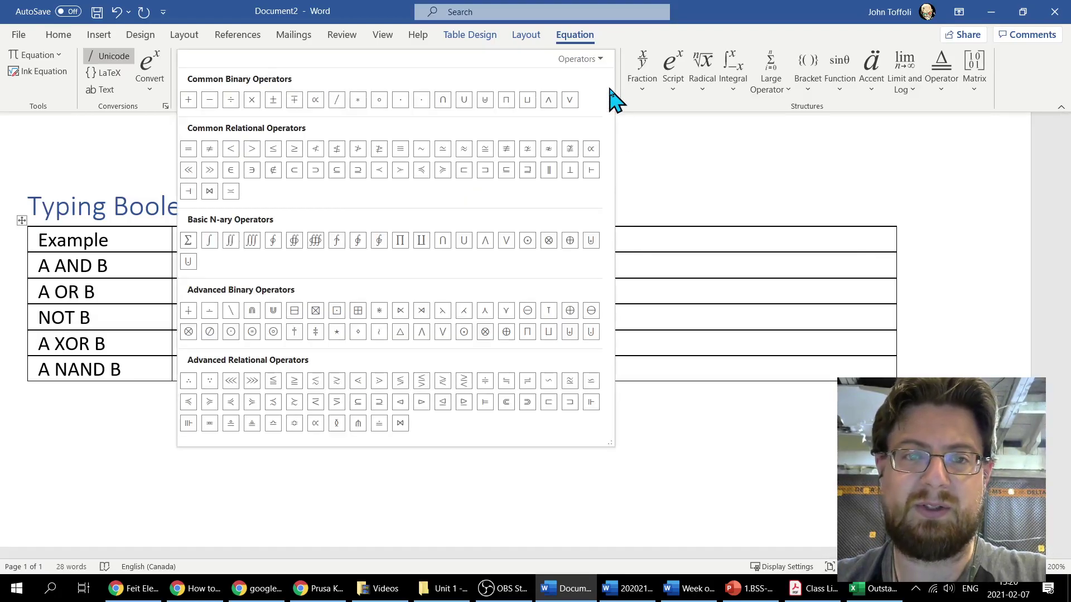
left_click(422, 100)
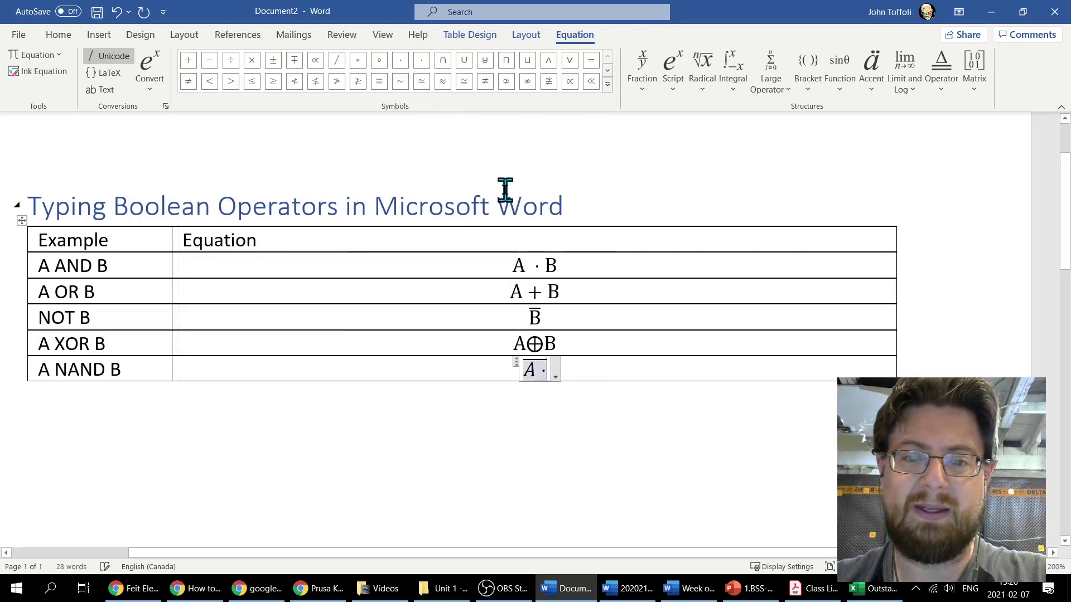
type("B")
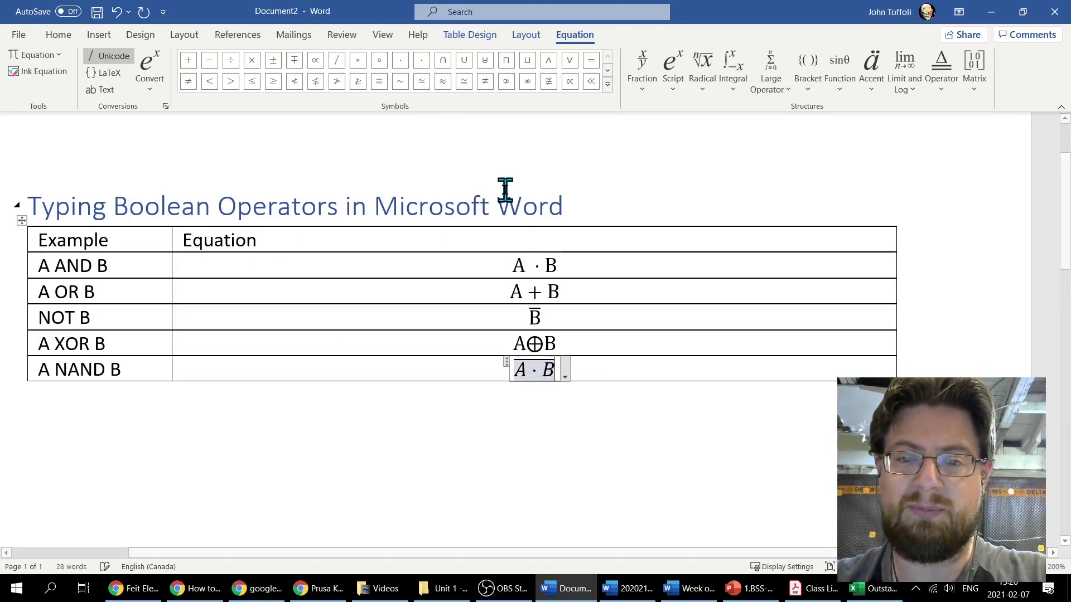
key("shift+Home")
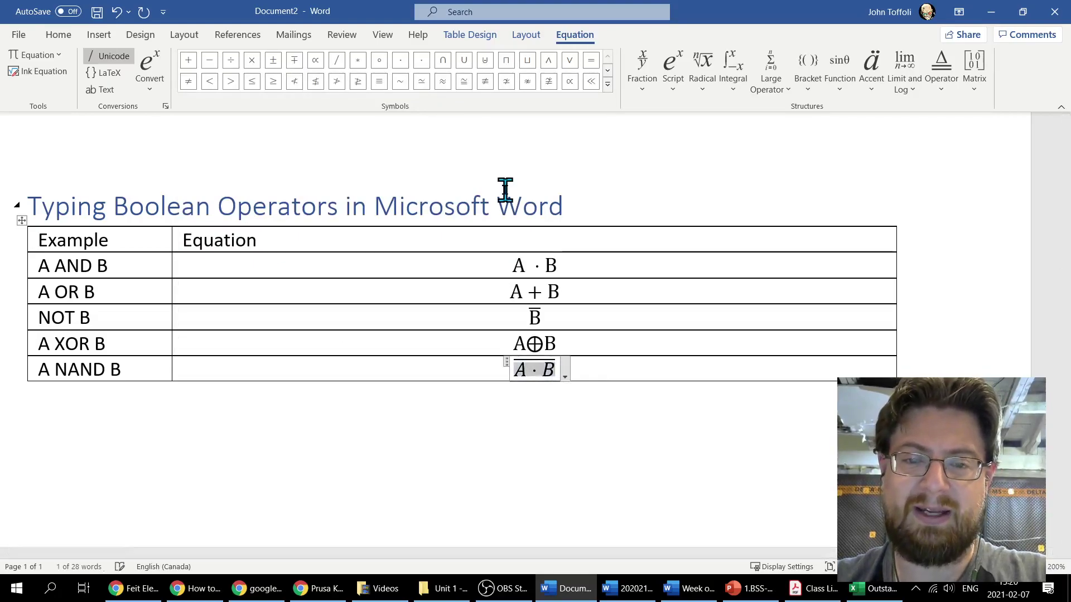
key("ctrl+i")
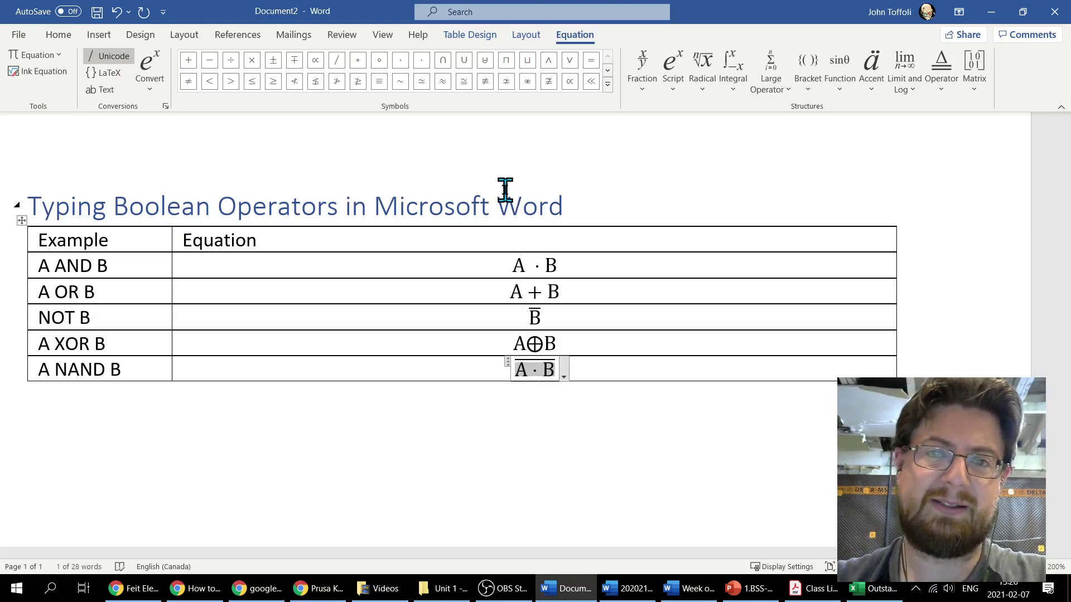
- Click below the table to finish equation editing, then switch to OBS Studio
left_click(641, 313)
left_click(666, 435)
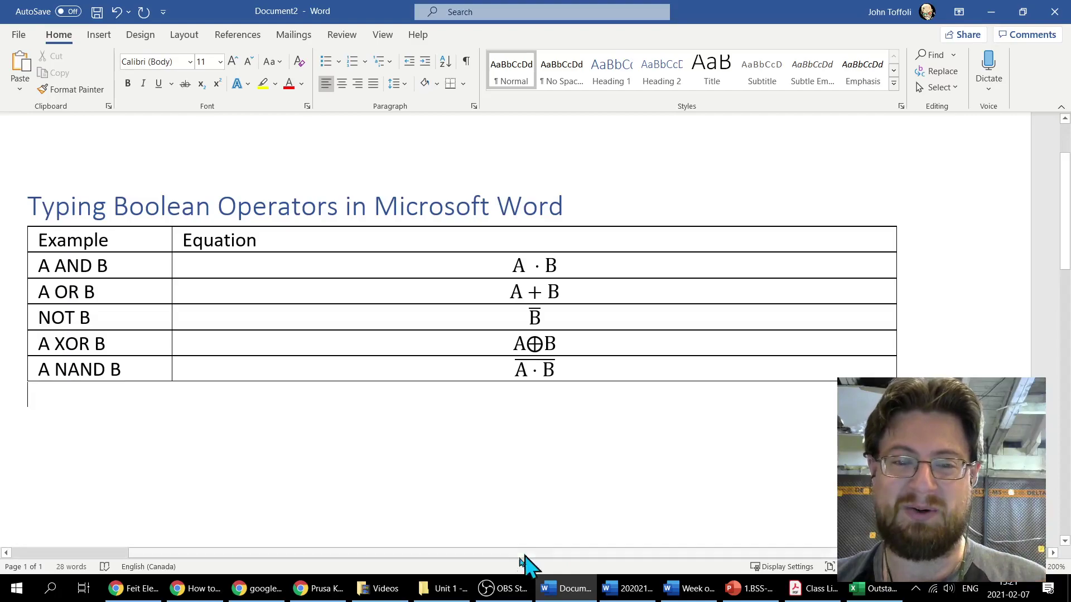
mouse_move(511, 597)
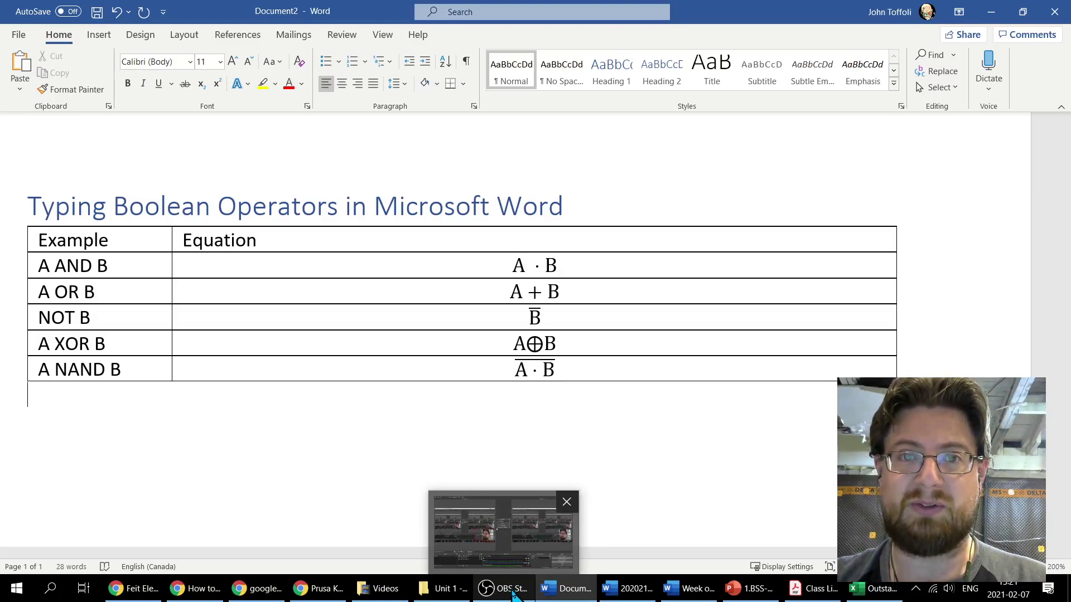
left_click(514, 596)
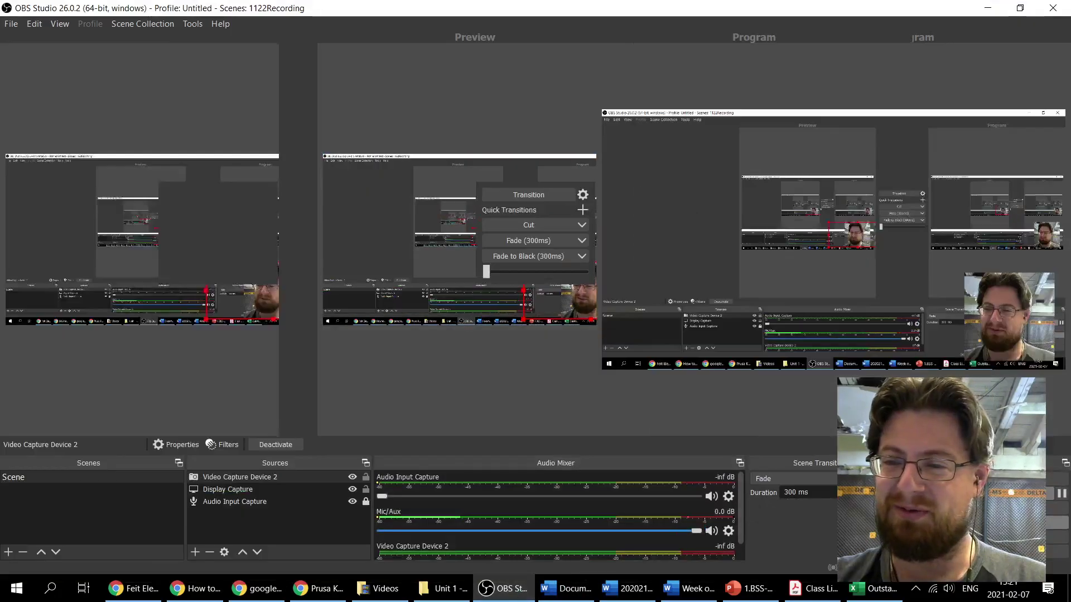